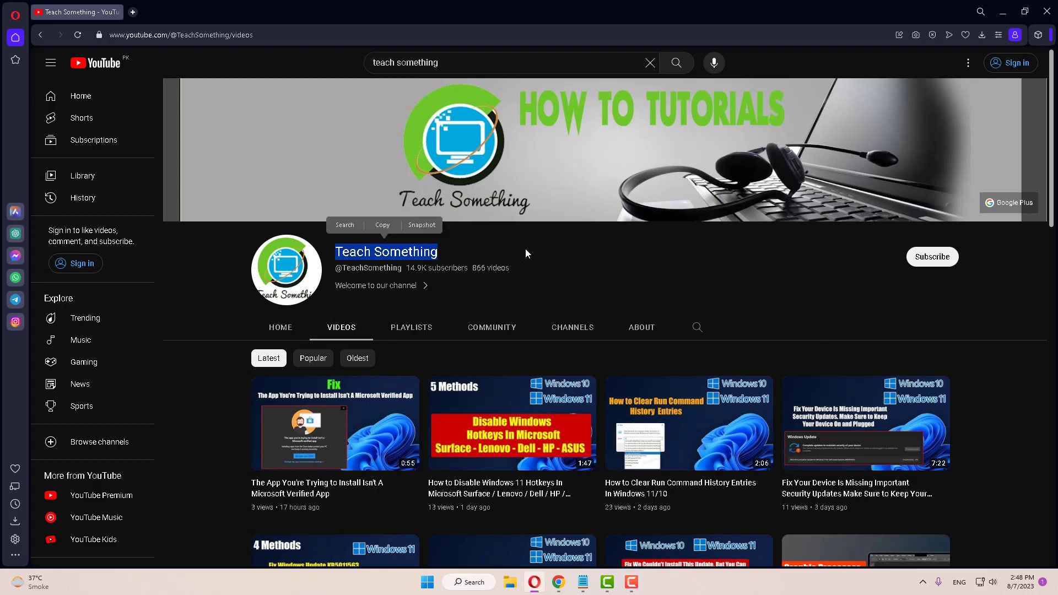
Paste the title 'Fix Can't Change the Taskbar Color / Change Taskbar Color In Windows 11' into Notepad.
left_click(524, 242)
left_click(583, 582)
key("ctrl+v")
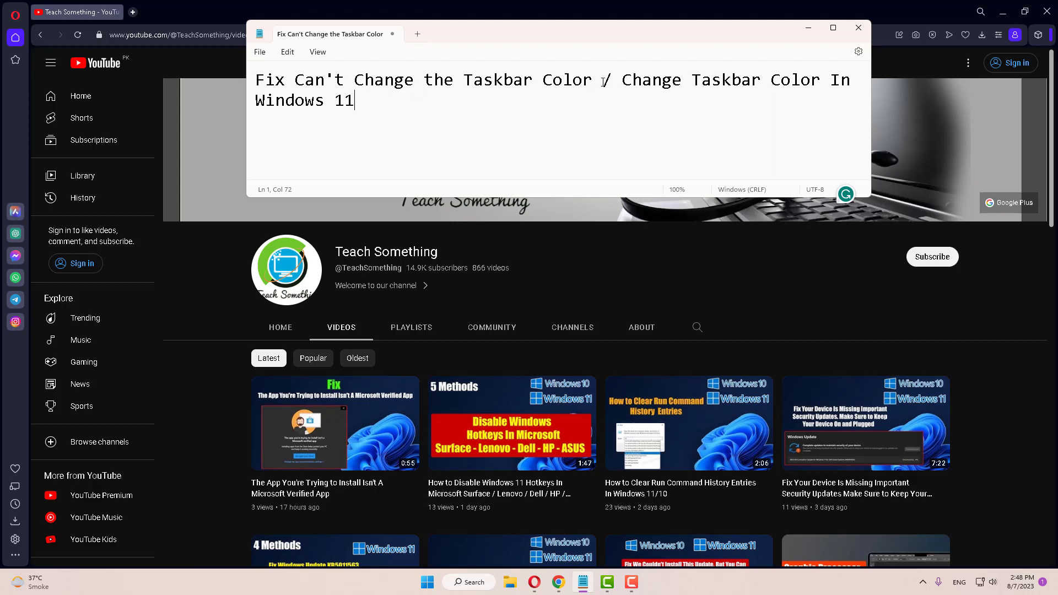
Select the whole pasted title to review it, then deselect it.
left_click_drag(603, 79, 295, 81)
left_click(632, 104)
mouse_move(629, 73)
left_mouse_down()
mouse_move(355, 99)
mouse_move(253, 71)
left_mouse_up()
left_click(355, 100)
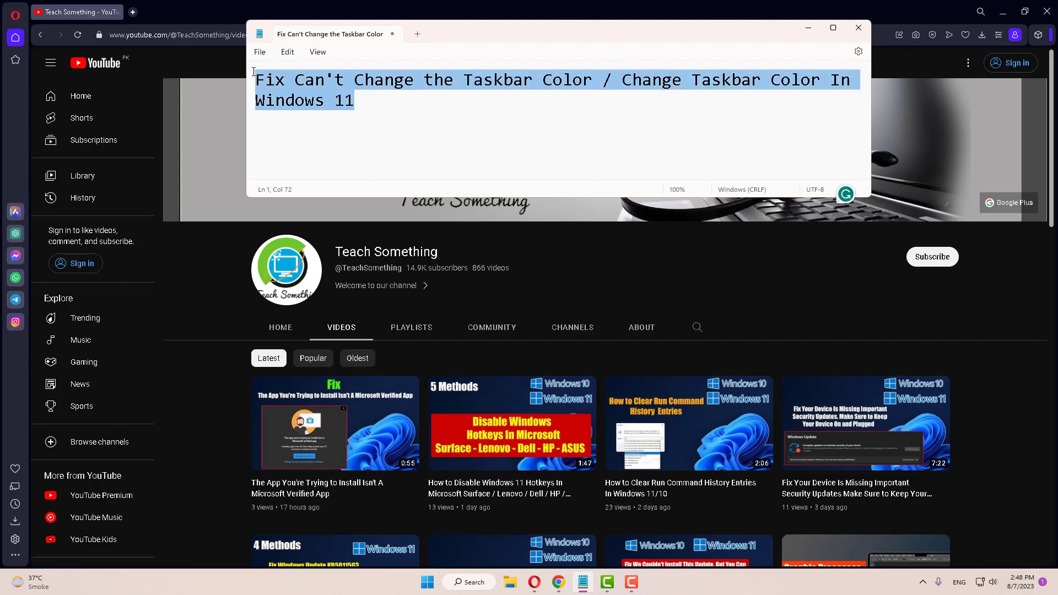
left_click(344, 100)
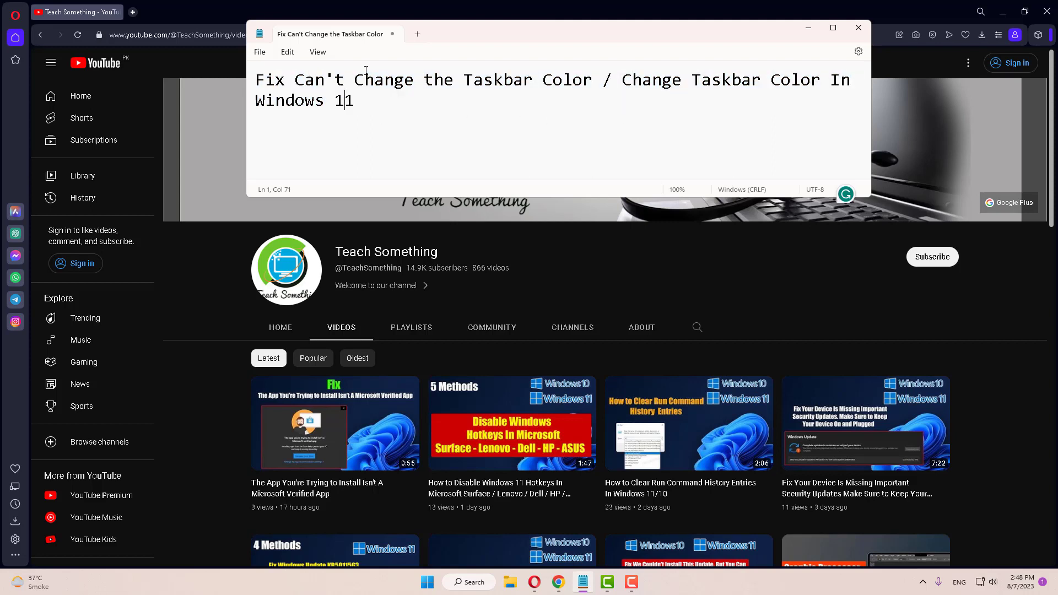
Minimize Notepad to reveal the Teach Something channel page in Opera.
left_click(808, 32)
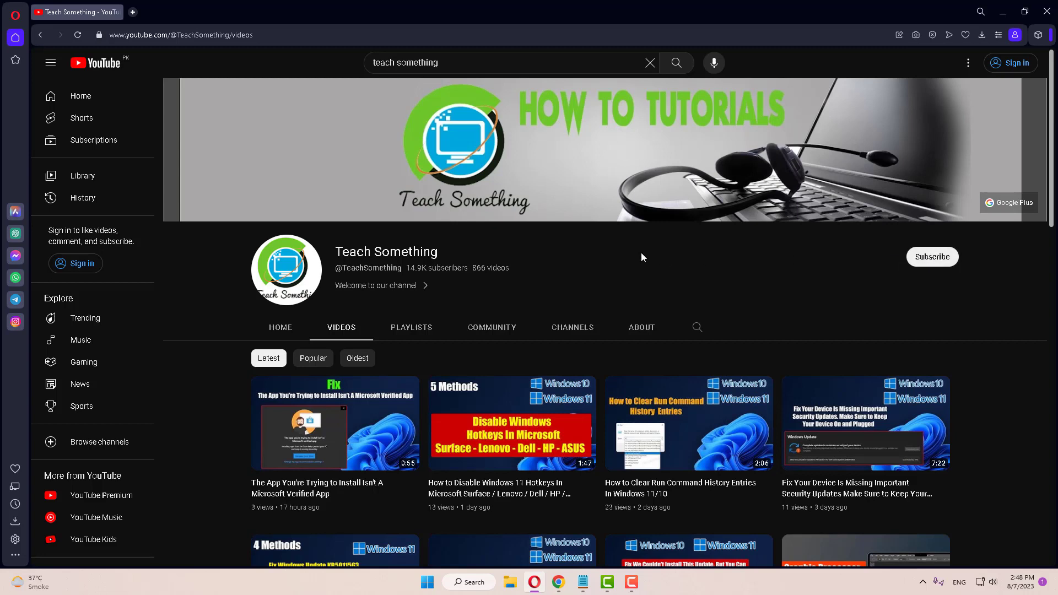
left_click(426, 583)
Launch Settings from the Start menu and go to Personalization.
left_click(503, 254)
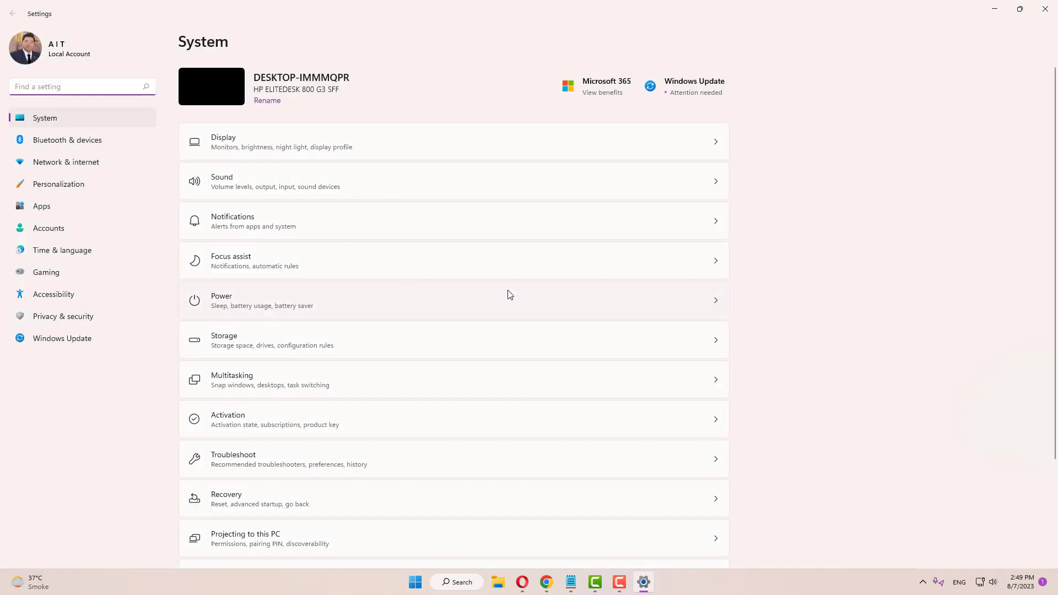
left_click(64, 186)
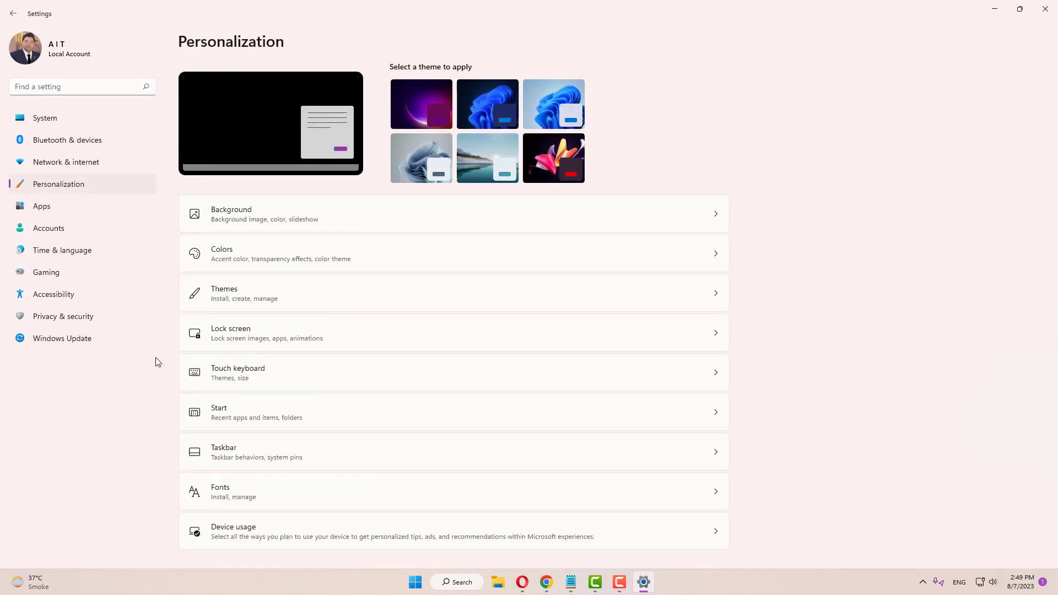
Open the Colors page under Personalization.
left_click(252, 250)
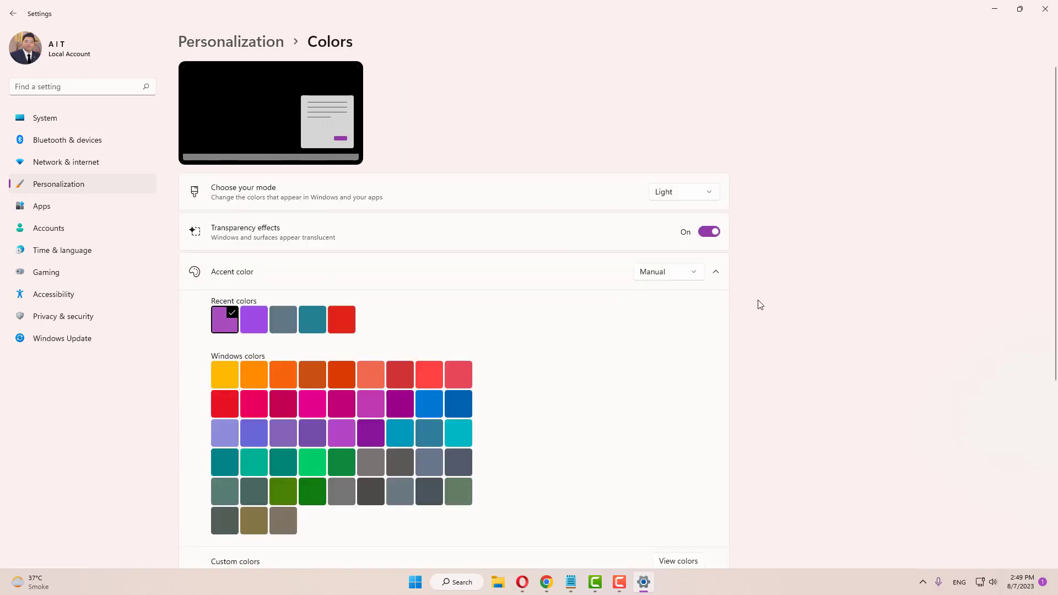
scroll(799, 284, "down", 2)
scroll(795, 285, "down", 3)
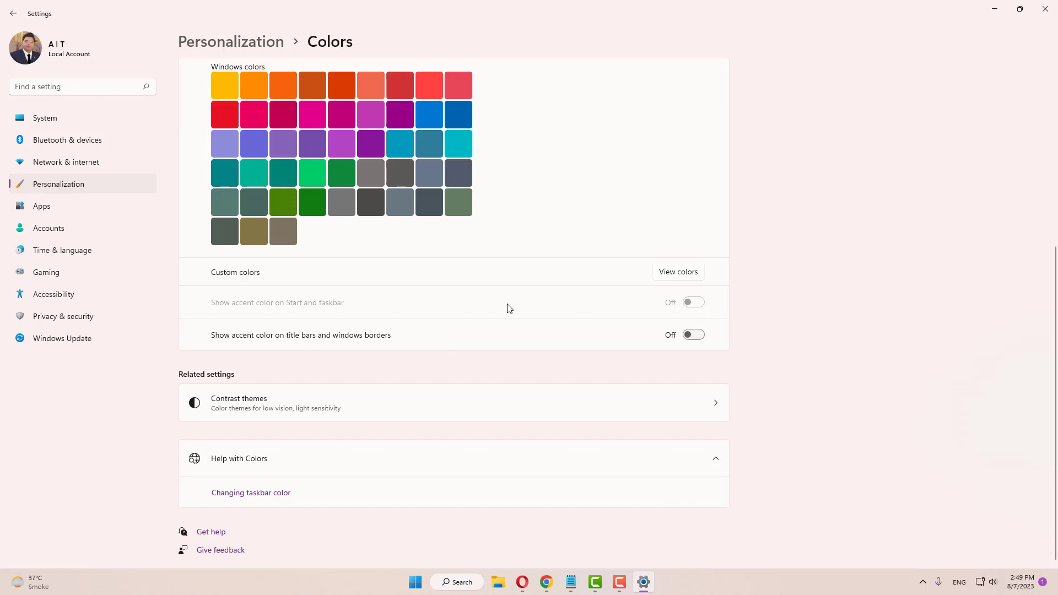
scroll(711, 308, "up", 4)
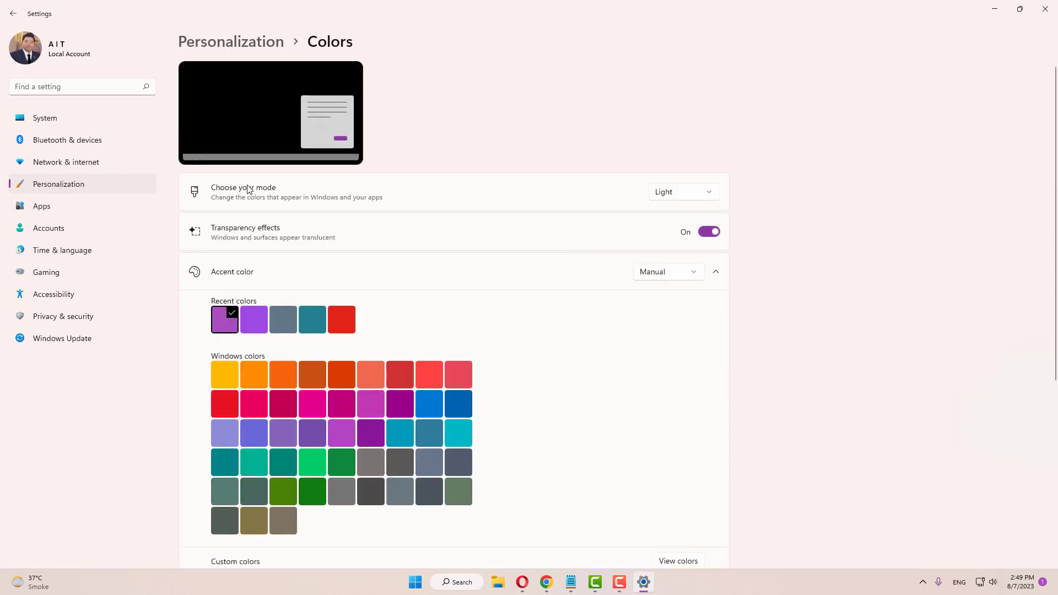
Choose Dark in the 'Choose your mode' dropdown.
left_click(711, 194)
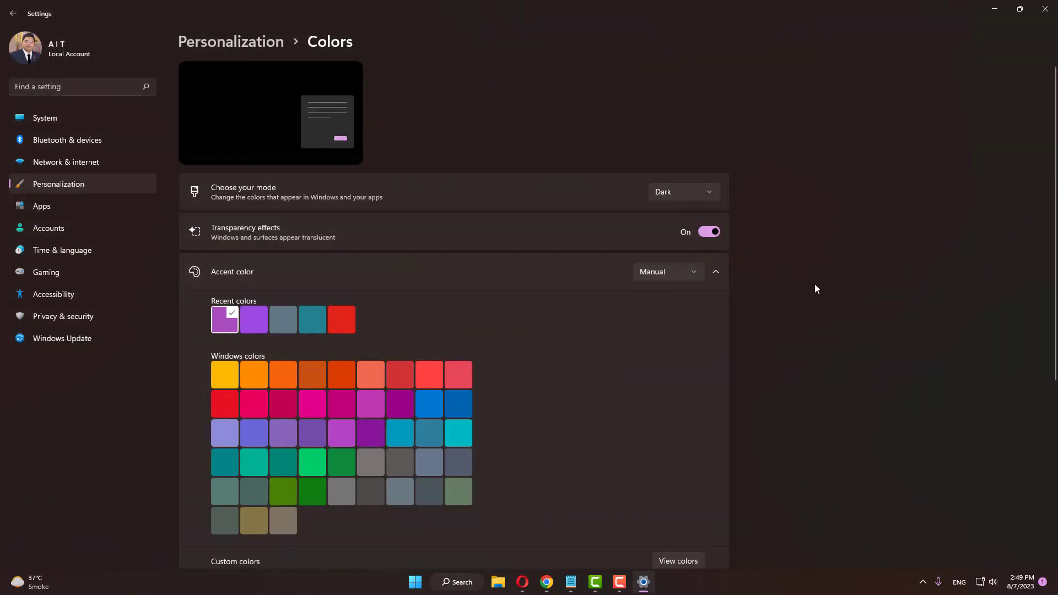
scroll(814, 283, "down", 4)
scroll(814, 283, "up", 1)
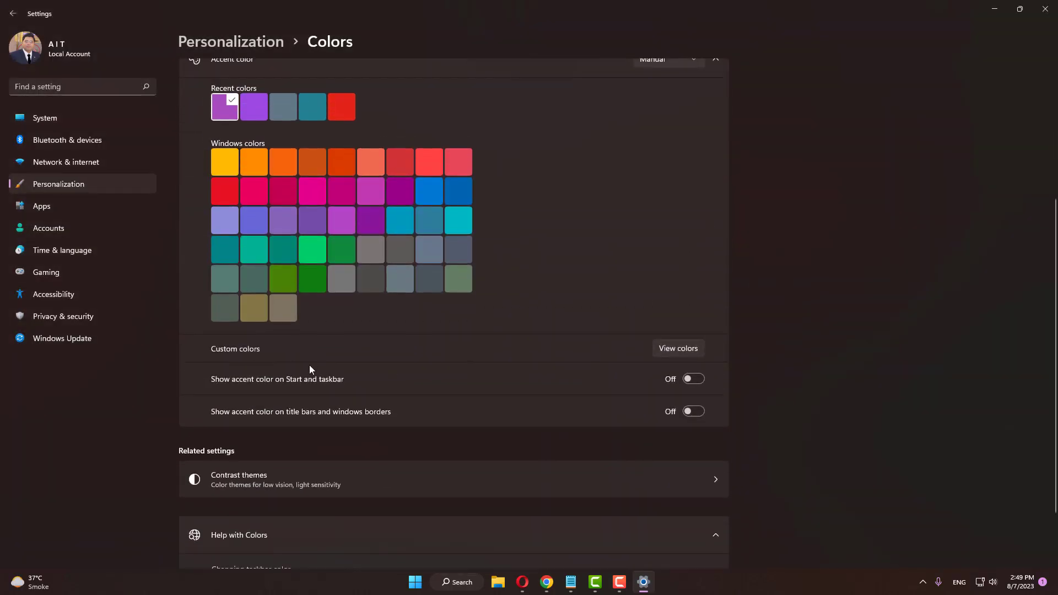
Turn on 'Show accent color on Start and taskbar', settle on the blue accent, and close Settings.
left_click(695, 378)
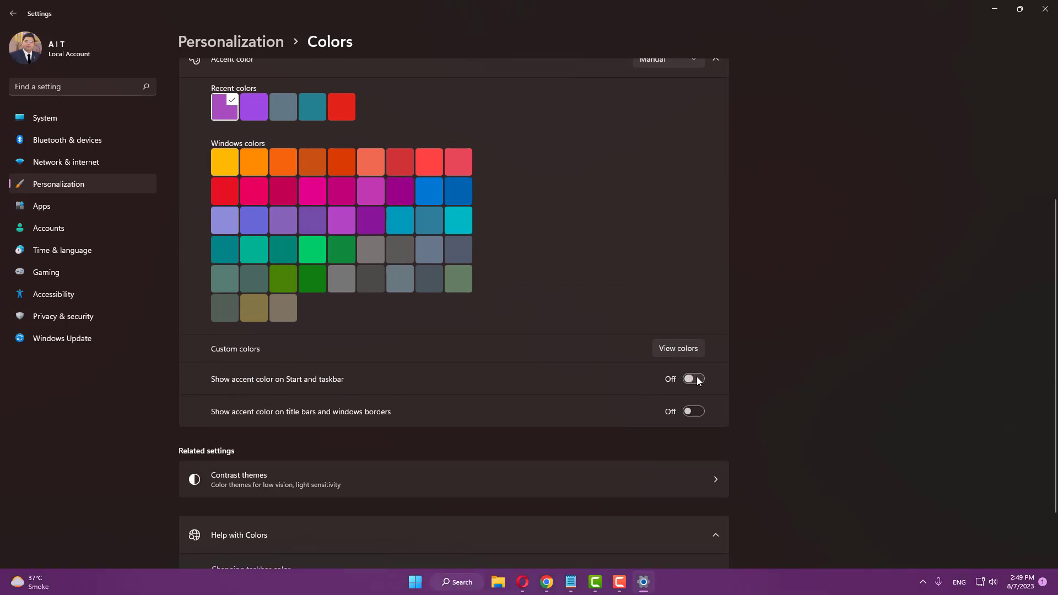
left_click(423, 203)
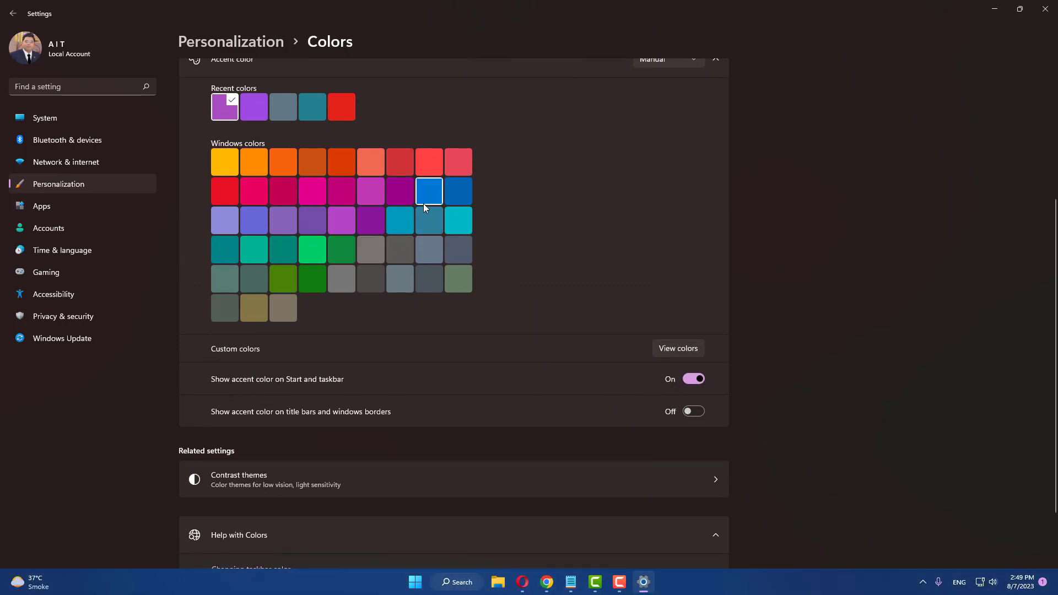
left_click(282, 251)
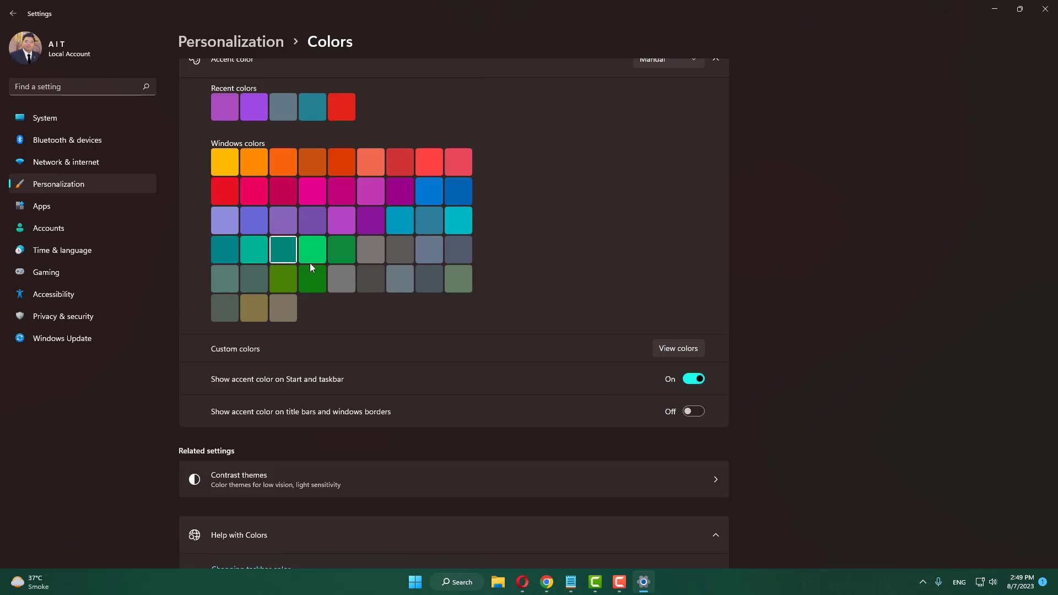
left_click(351, 252)
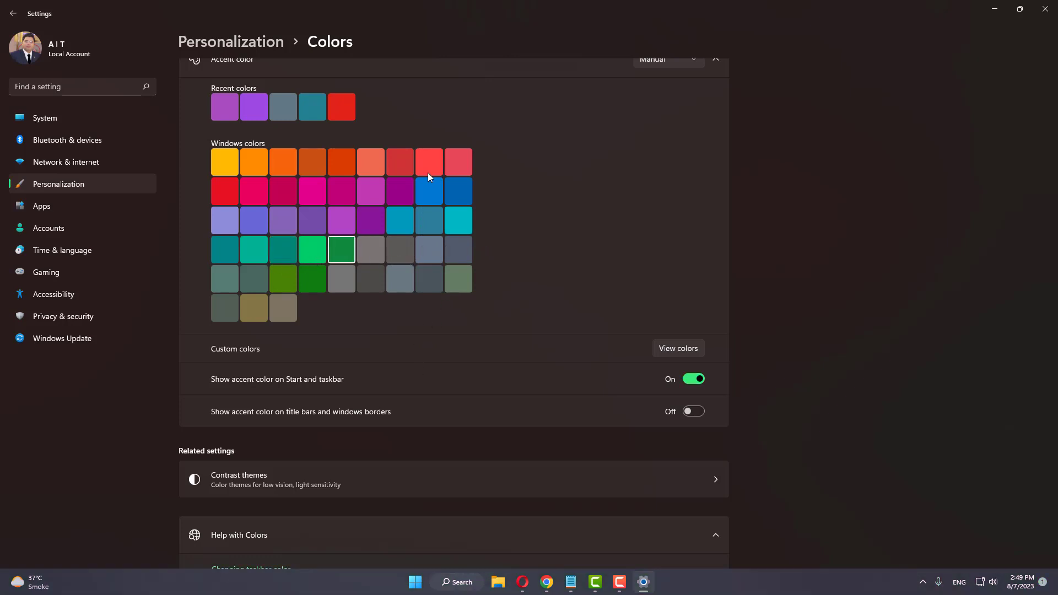
left_click(430, 187)
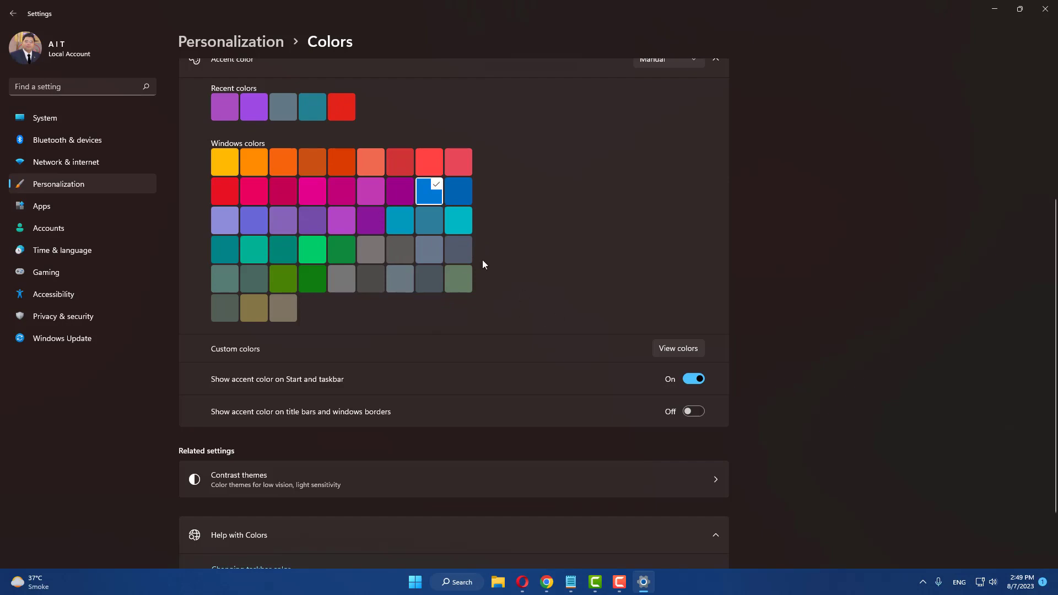
left_click(1045, 9)
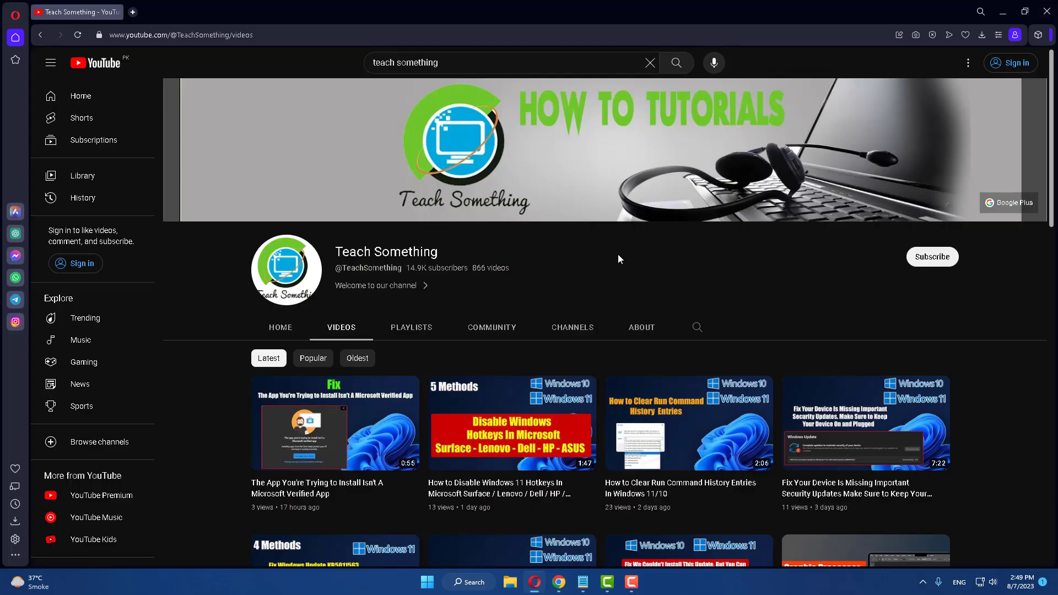